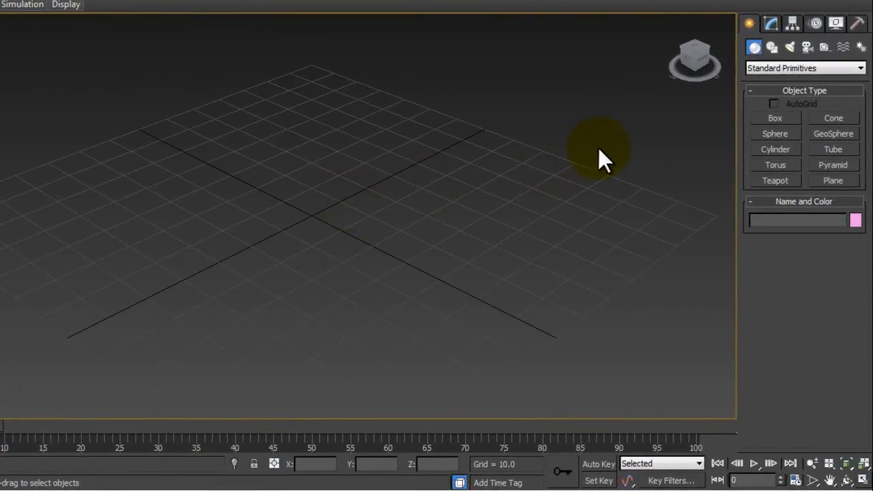
Create a teapot with a radius of about 21.3 beside the grid centre and convert it to an Editable Poly.
{"action": "left_click", "coordinate": [783, 180]}
{"action": "left_click_drag", "start_coordinate": [466, 253], "coordinate": [571, 218]}
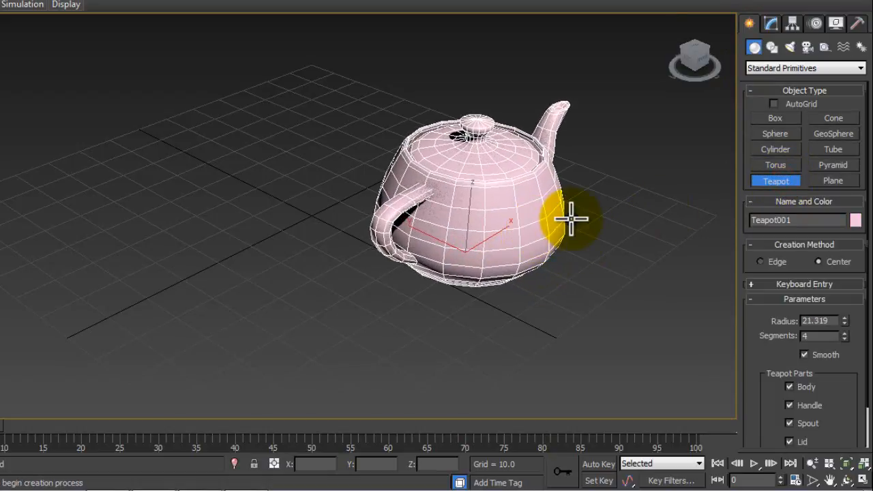
{"action": "right_click", "coordinate": [537, 229]}
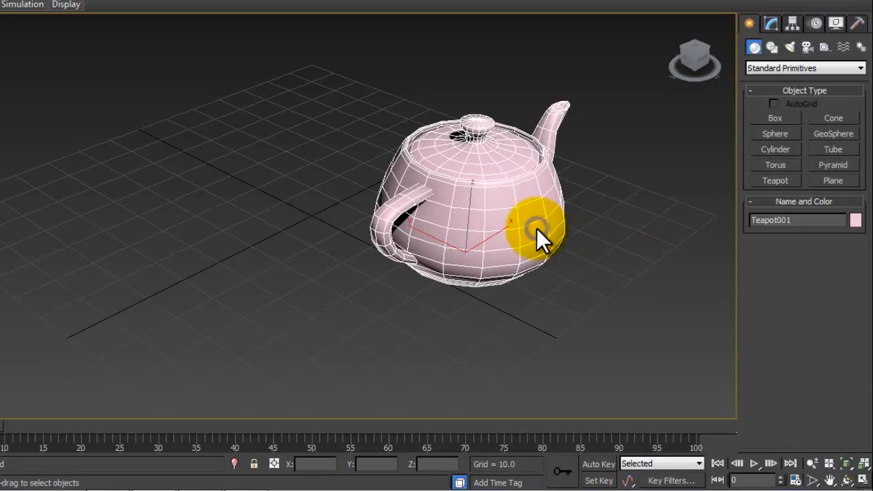
{"action": "right_click", "coordinate": [537, 228]}
{"action": "mouse_move", "coordinate": [572, 365]}
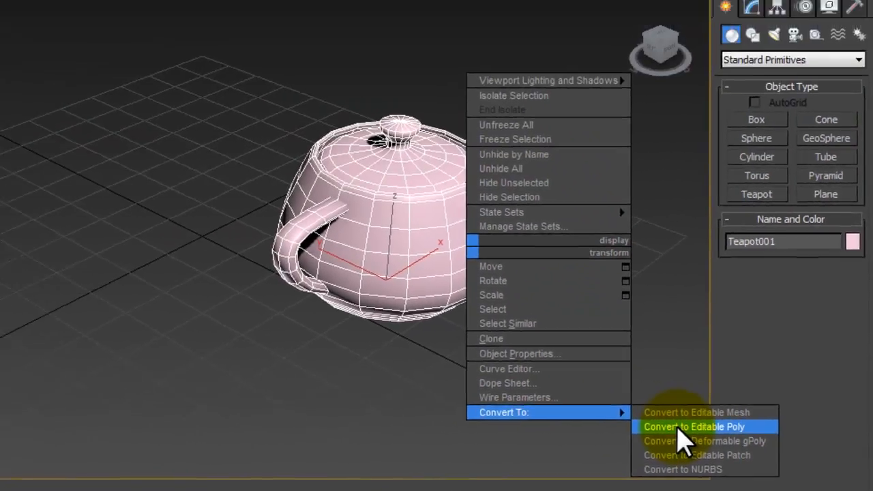
{"action": "left_click", "coordinate": [582, 283]}
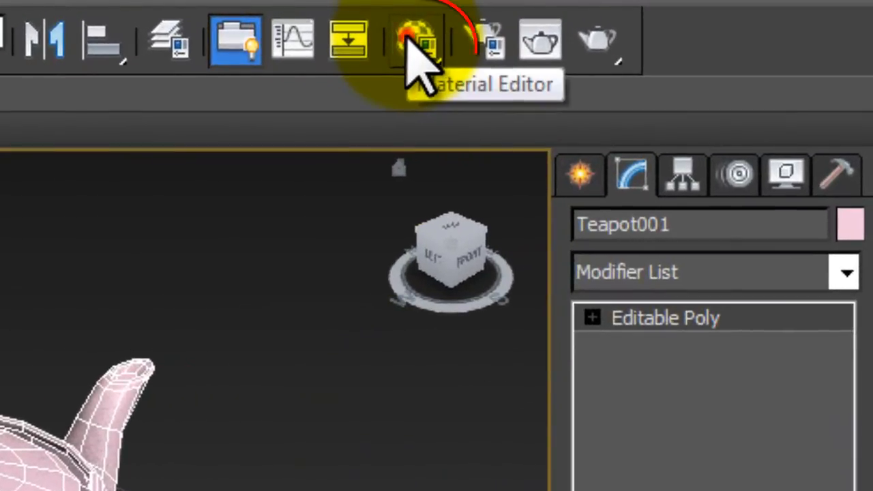
Change the first sample material to Multi/Sub-Object, keeping the old material as a sub-material.
{"action": "left_click", "coordinate": [413, 40]}
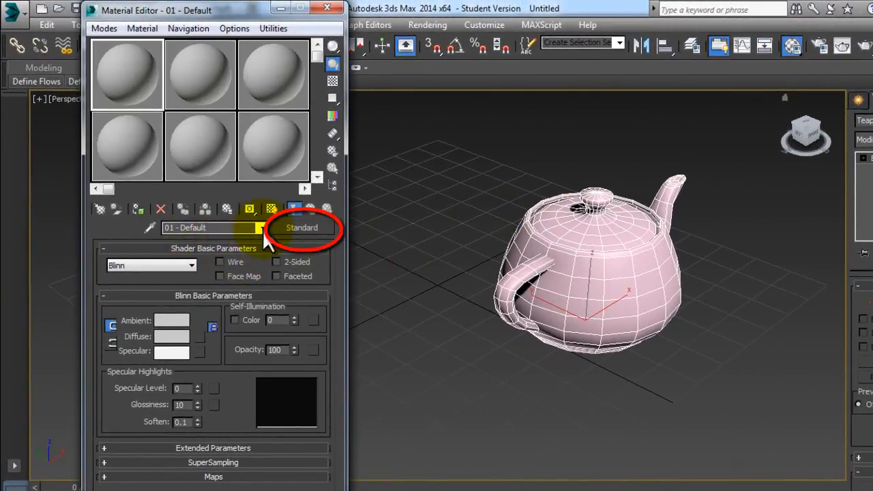
{"action": "left_click", "coordinate": [287, 228]}
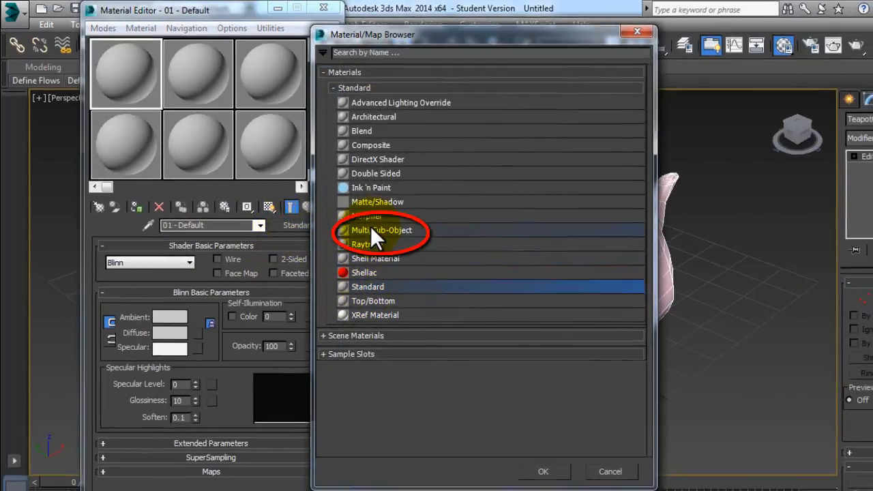
{"action": "left_click", "coordinate": [380, 232]}
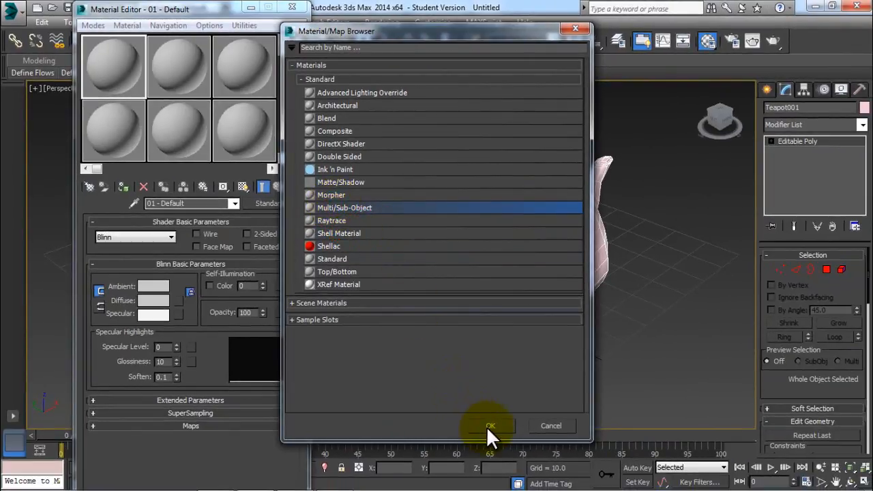
{"action": "left_click", "coordinate": [489, 425]}
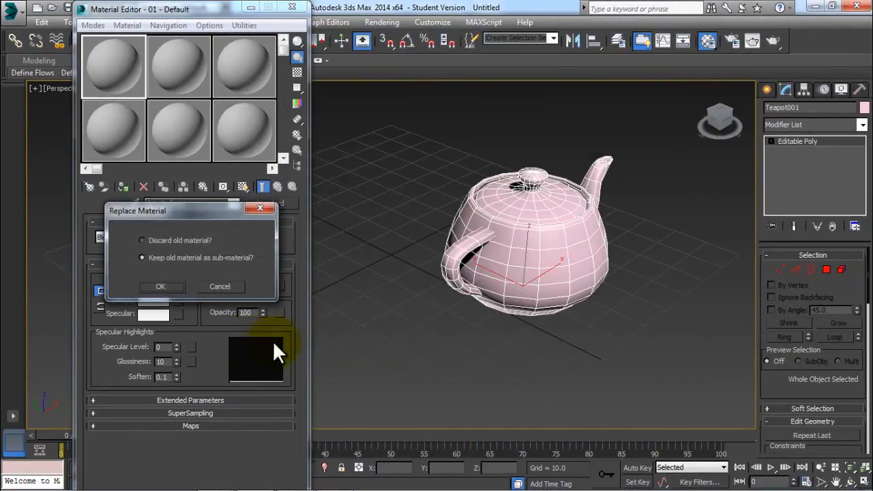
{"action": "left_click", "coordinate": [155, 287]}
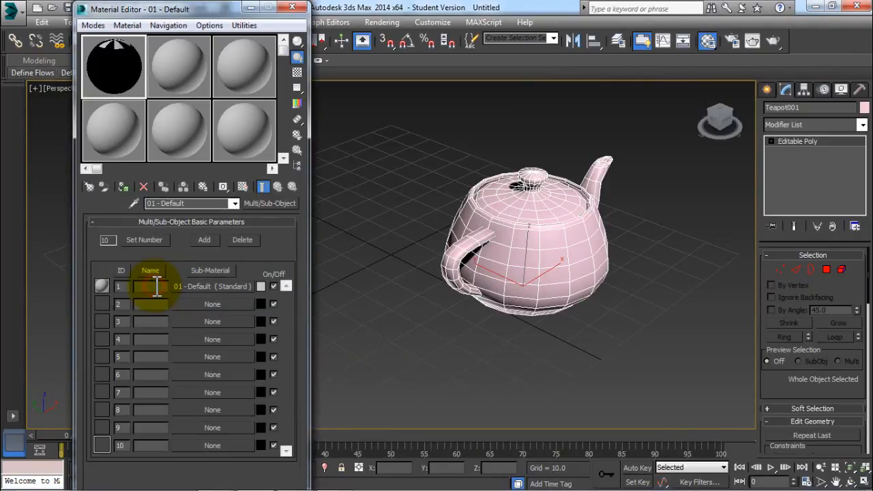
Set the number of sub-materials in the Multi/Sub-Object material to 4.
{"action": "left_click", "coordinate": [145, 240]}
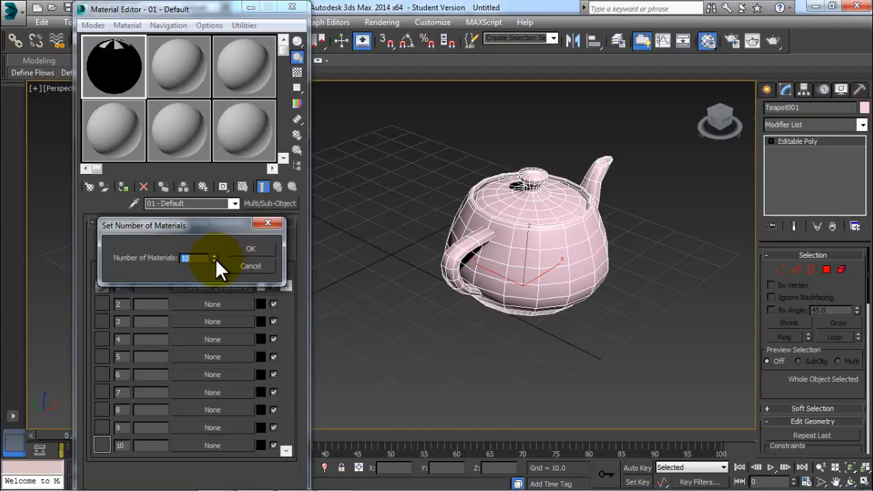
{"action": "left_click", "coordinate": [215, 259]}
{"action": "left_click", "coordinate": [215, 260]}
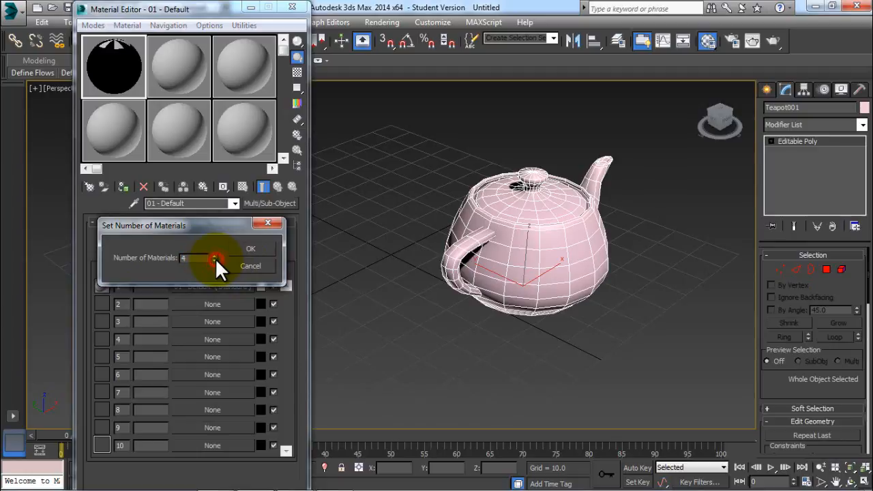
{"action": "left_click", "coordinate": [250, 250]}
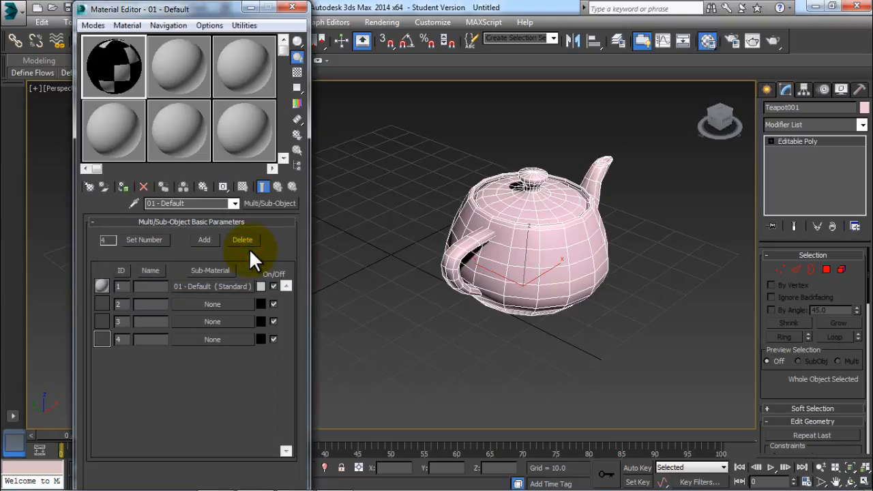
Set the colour of sub-material 1 to a saturated magenta, about RGB 103, 3, 90.
{"action": "left_click", "coordinate": [261, 286]}
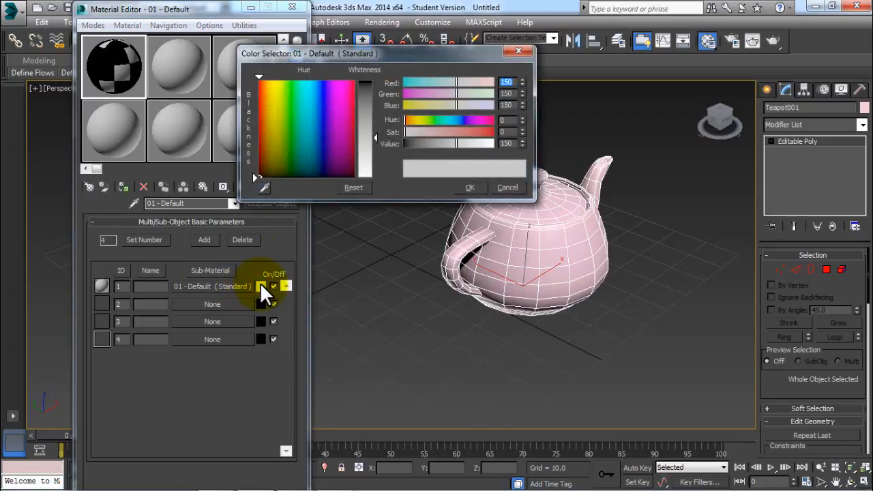
{"action": "left_click", "coordinate": [340, 140]}
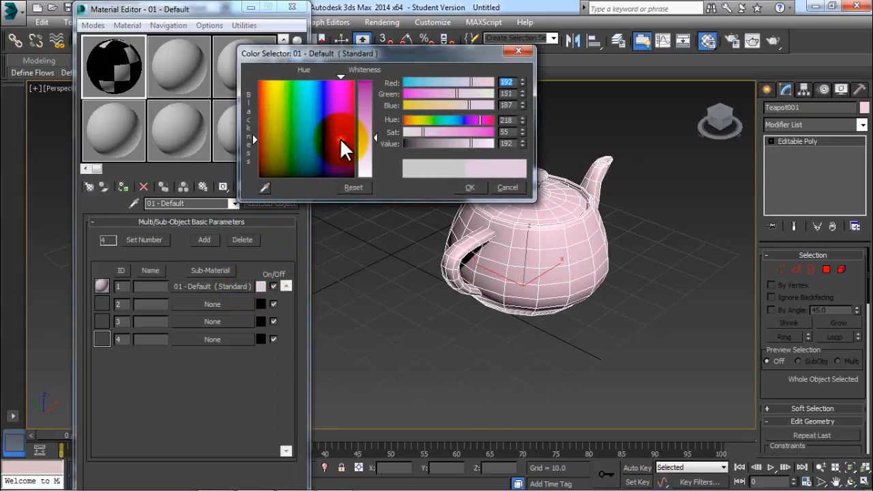
{"action": "left_click_drag", "start_coordinate": [375, 146], "coordinate": [374, 81]}
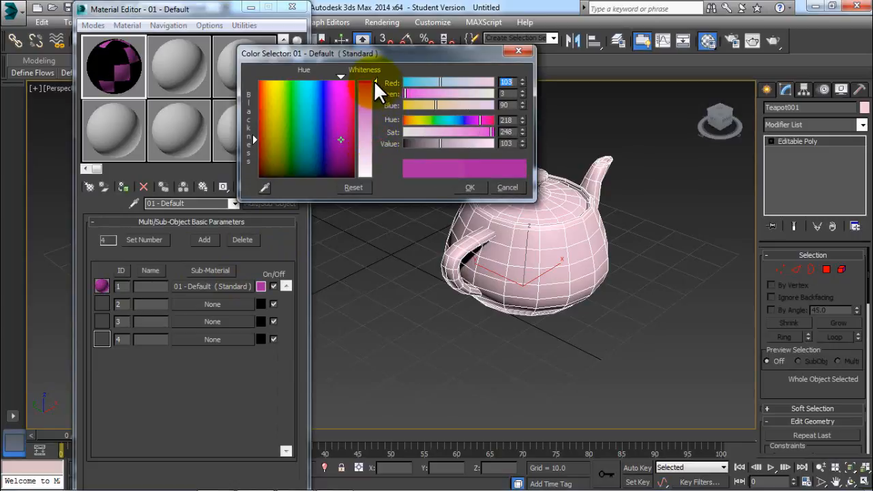
{"action": "left_click", "coordinate": [469, 188]}
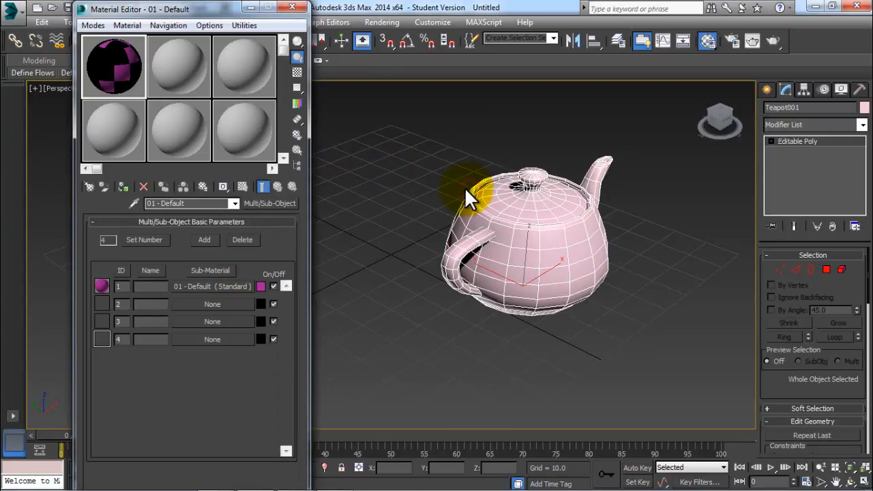
Assign a Standard material to sub-material 2 with a teal ambient colour, about RGB 45, 147, 151, and return to the parent material.
{"action": "left_click", "coordinate": [230, 302]}
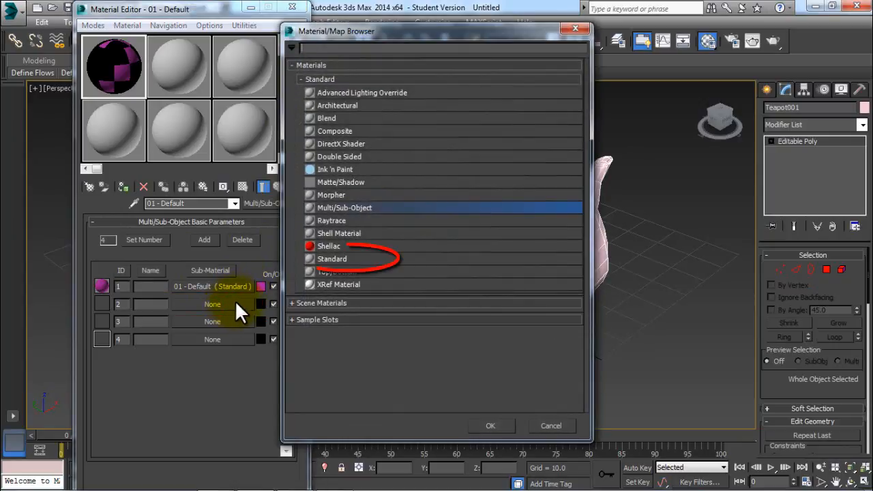
{"action": "left_click", "coordinate": [346, 258]}
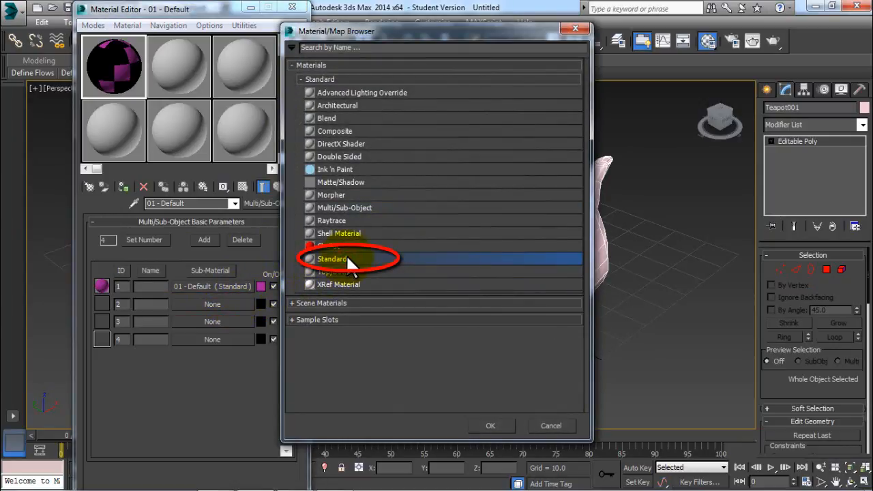
{"action": "left_click", "coordinate": [489, 423]}
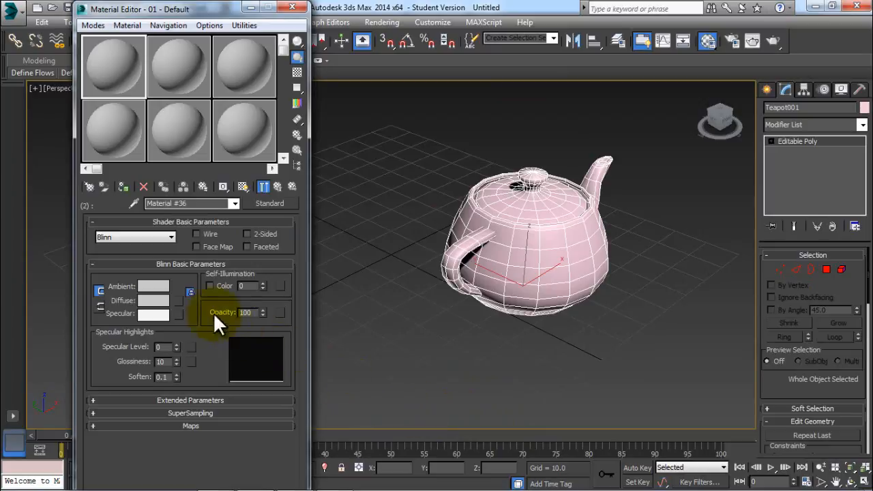
{"action": "left_click", "coordinate": [153, 284]}
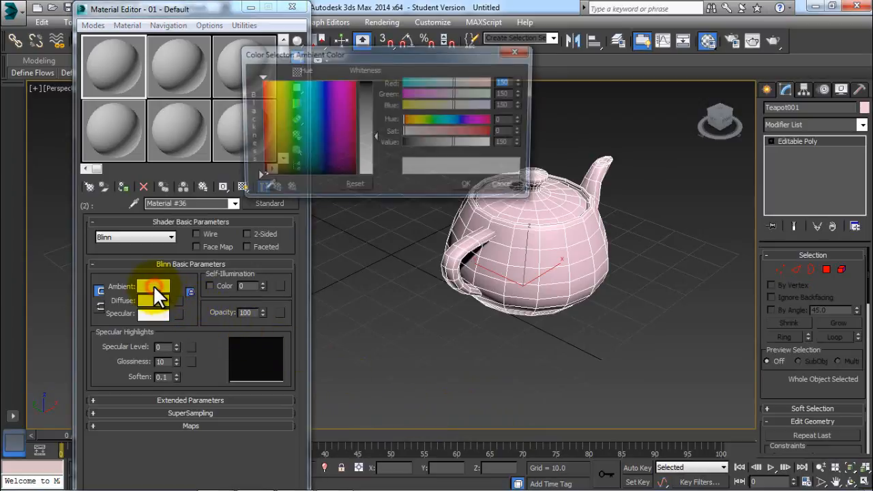
{"action": "left_click", "coordinate": [307, 128]}
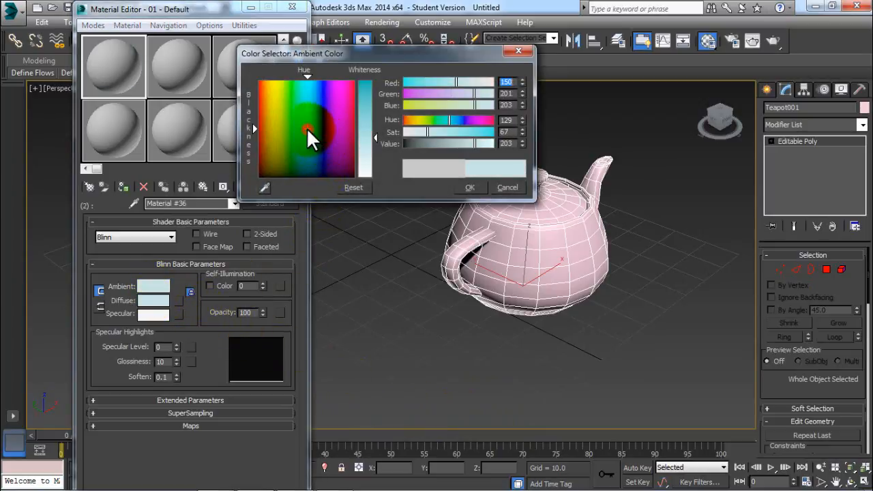
{"action": "left_click_drag", "start_coordinate": [372, 140], "coordinate": [377, 97]}
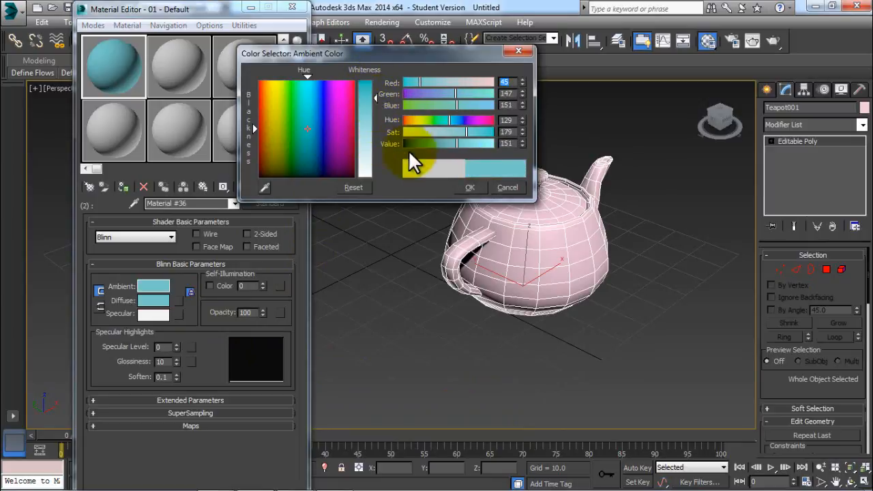
{"action": "left_click", "coordinate": [473, 187]}
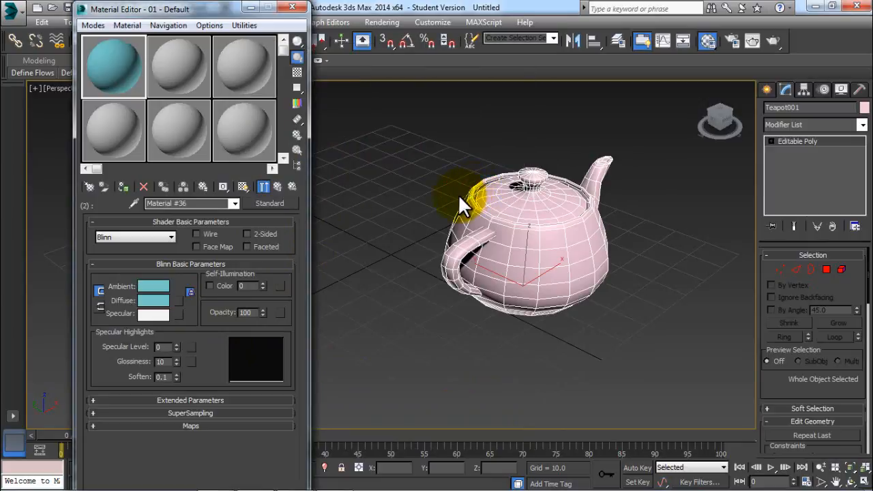
{"action": "left_click", "coordinate": [234, 203]}
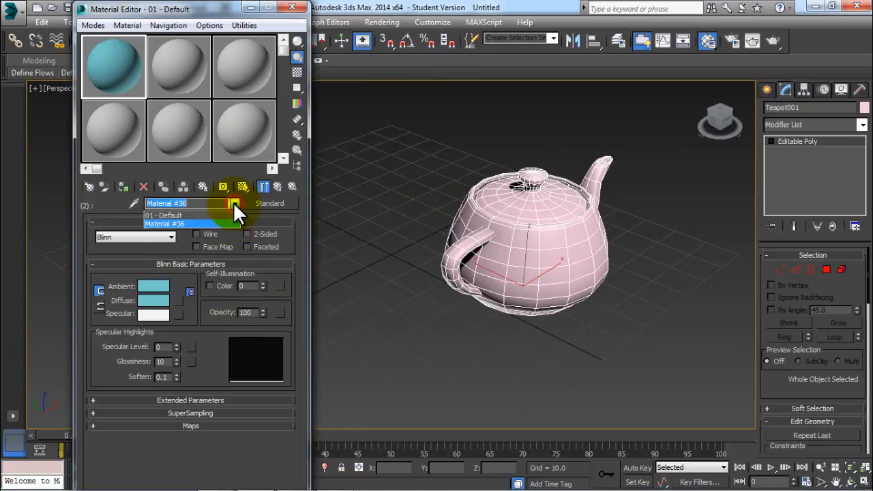
{"action": "left_click", "coordinate": [209, 215]}
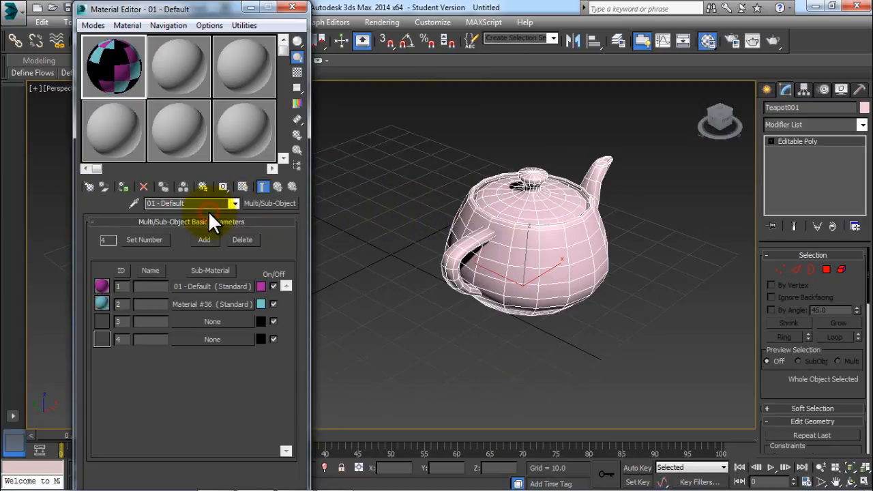
Assign a Standard material to sub-material 3 with a dark yellow ambient colour, about RGB 98, 99, 0, and return to the parent material.
{"action": "left_click", "coordinate": [214, 321]}
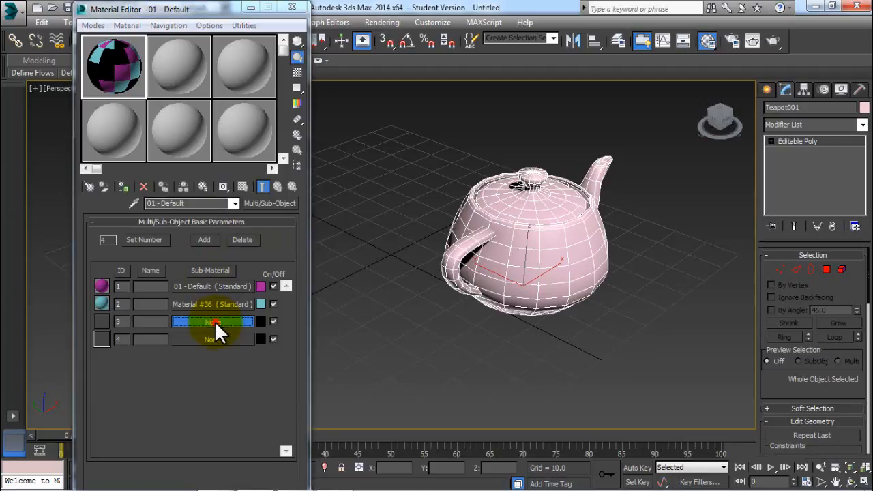
{"action": "left_click", "coordinate": [326, 260]}
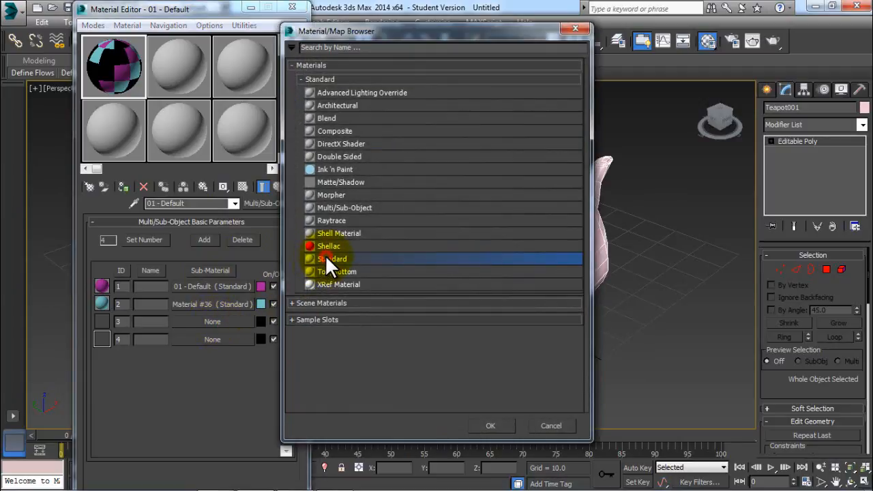
{"action": "left_click", "coordinate": [491, 426]}
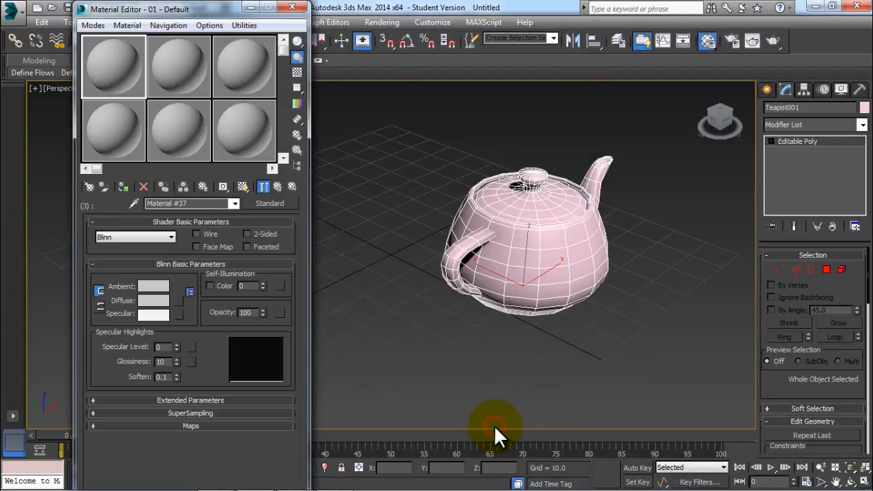
{"action": "left_click", "coordinate": [158, 288]}
{"action": "left_click", "coordinate": [274, 142]}
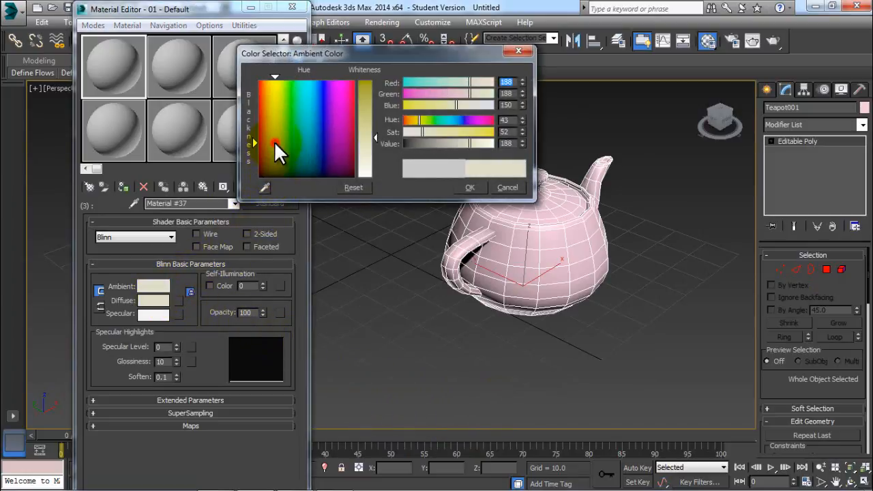
{"action": "left_click_drag", "start_coordinate": [376, 134], "coordinate": [376, 80]}
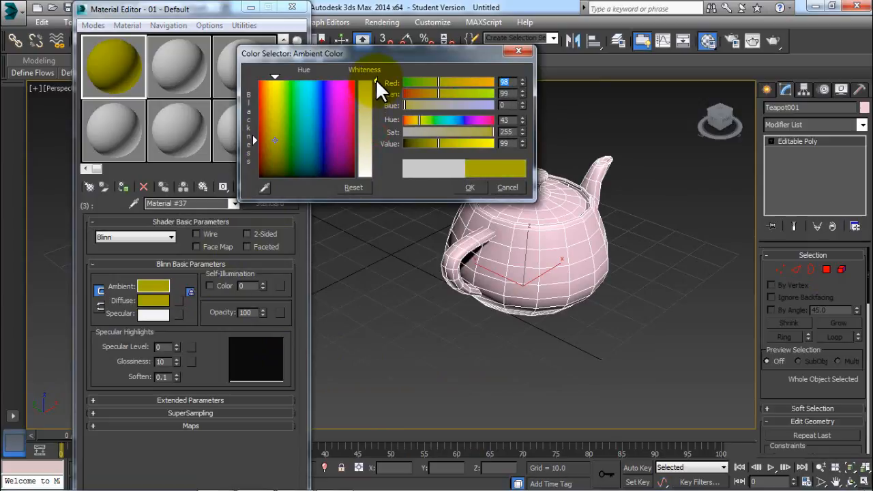
{"action": "left_click", "coordinate": [464, 186]}
{"action": "left_click", "coordinate": [234, 203]}
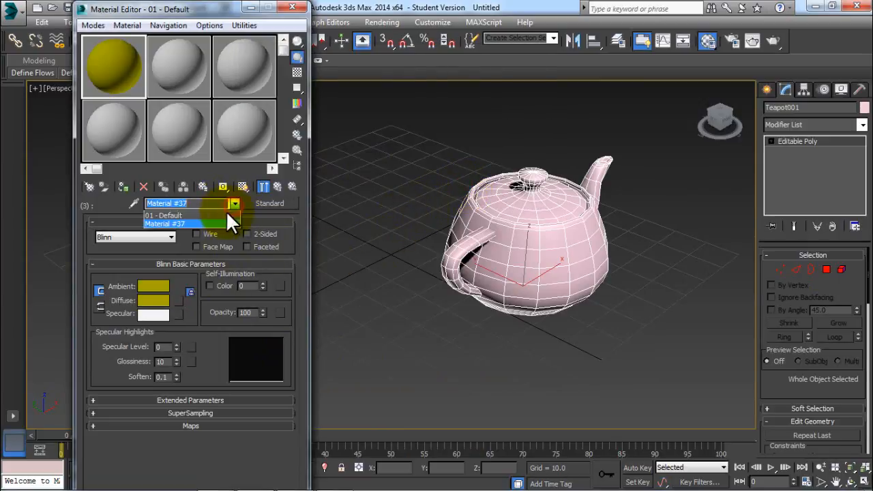
{"action": "left_click", "coordinate": [224, 213]}
Assign a Standard material to sub-material 4 and set its ambient colour to a saturated green.
{"action": "left_click", "coordinate": [228, 340]}
{"action": "left_click", "coordinate": [312, 269]}
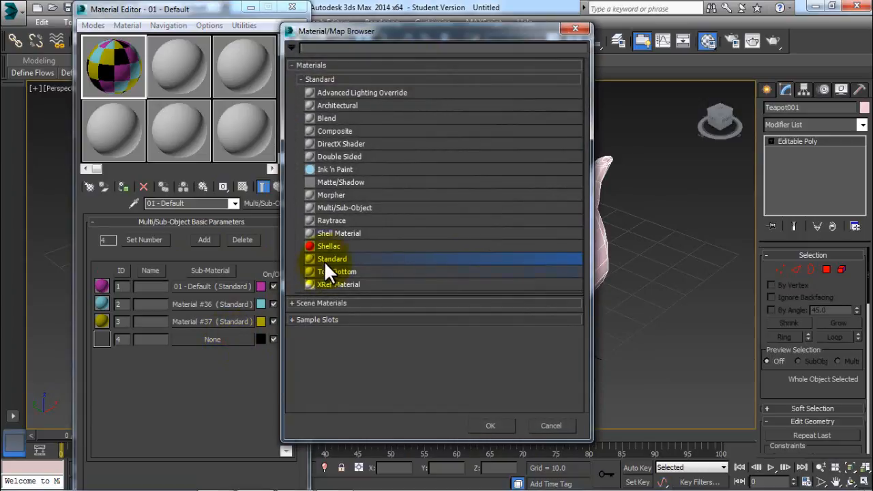
{"action": "left_click", "coordinate": [481, 423]}
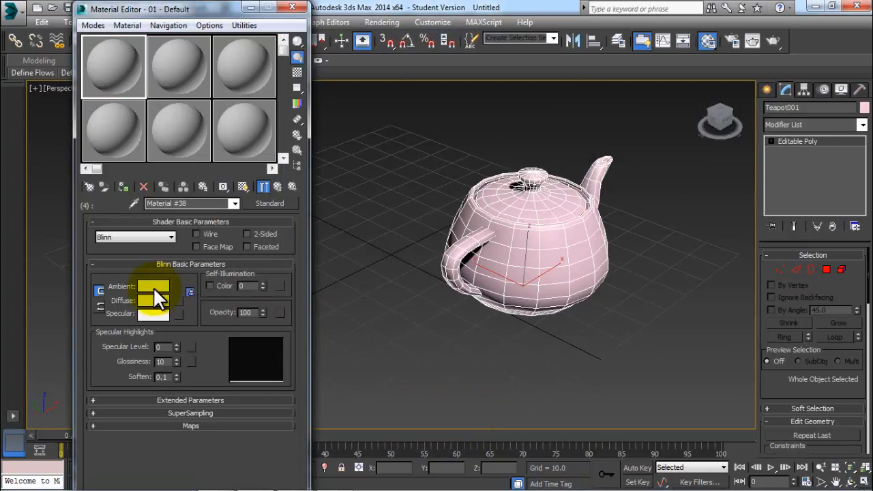
{"action": "left_click", "coordinate": [153, 286]}
{"action": "left_click", "coordinate": [294, 100]}
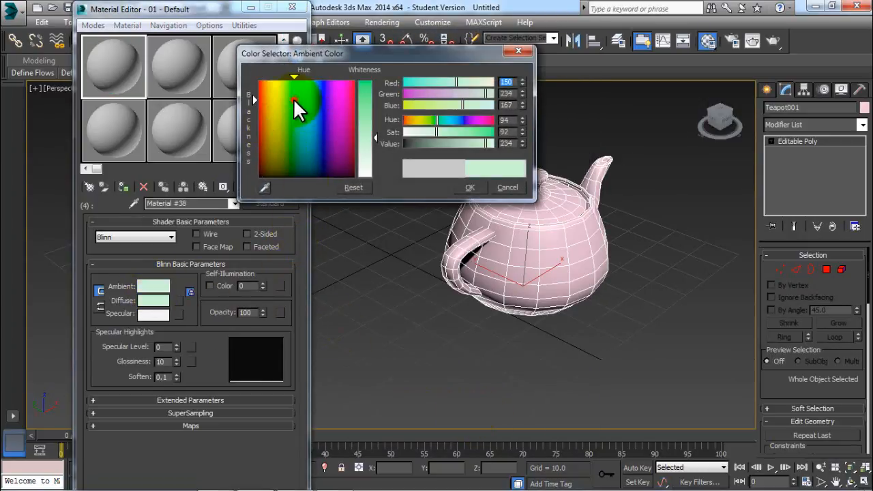
{"action": "left_click_drag", "start_coordinate": [375, 139], "coordinate": [368, 80]}
{"action": "left_click_drag", "start_coordinate": [298, 103], "coordinate": [289, 102]}
{"action": "left_click", "coordinate": [469, 187]}
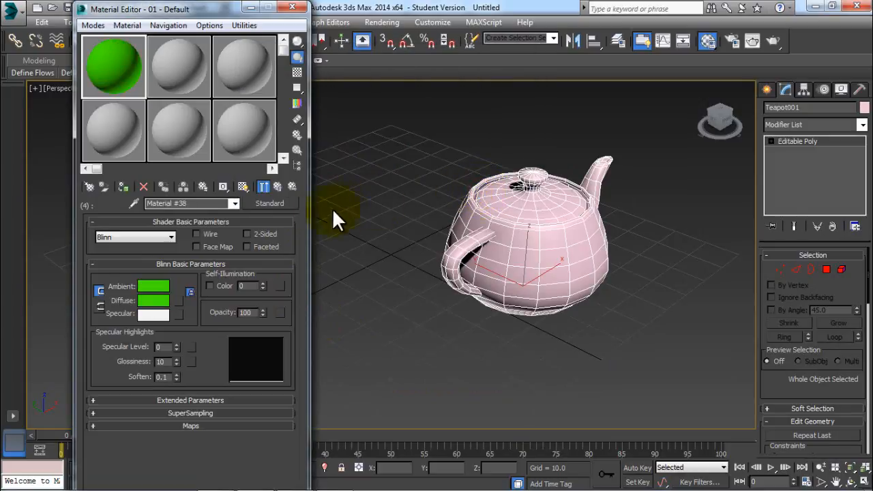
Return to the parent Multi/Sub-Object material and assign it to the selected teapot.
{"action": "left_click", "coordinate": [234, 202]}
{"action": "left_click", "coordinate": [228, 211]}
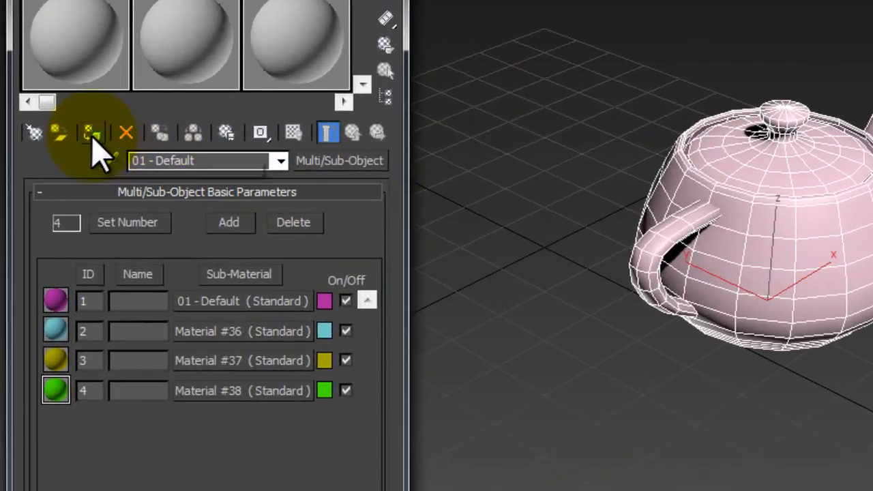
{"action": "left_click", "coordinate": [124, 187]}
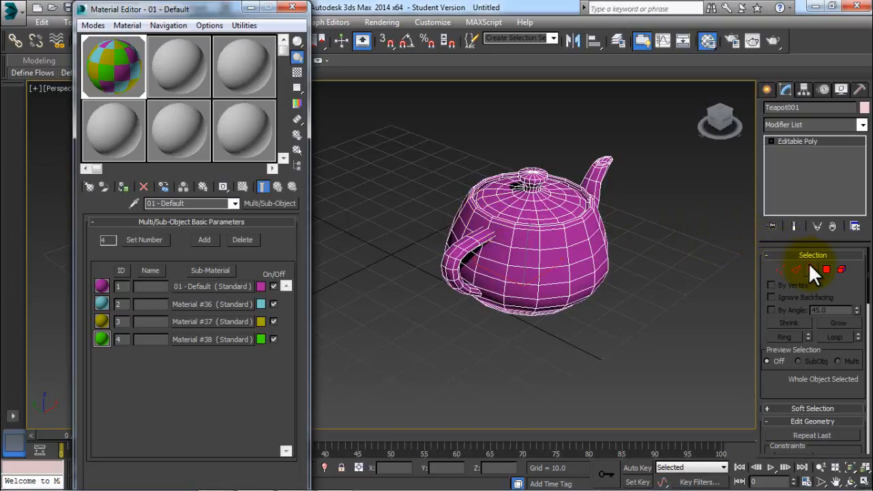
Switch the teapot to polygon level, select a single polygon on its body and bring up the polygon material ID settings.
{"action": "left_click", "coordinate": [826, 270]}
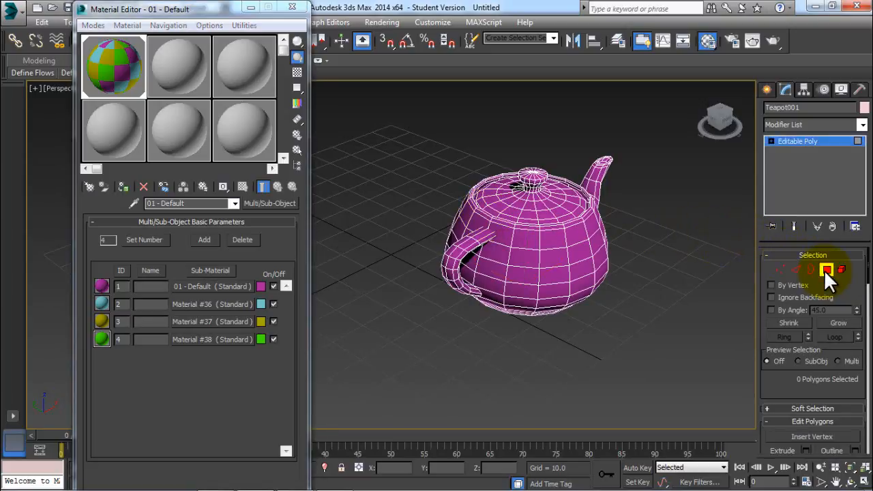
{"action": "left_click", "coordinate": [559, 259]}
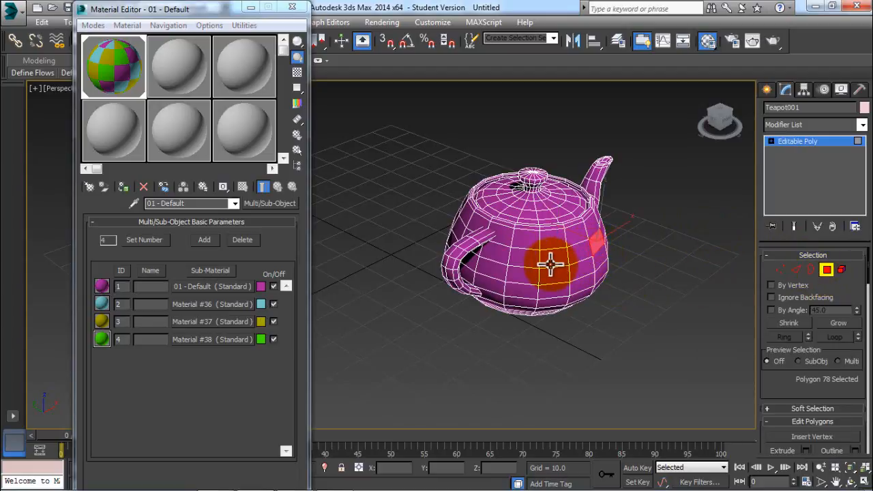
{"action": "left_click", "coordinate": [550, 264]}
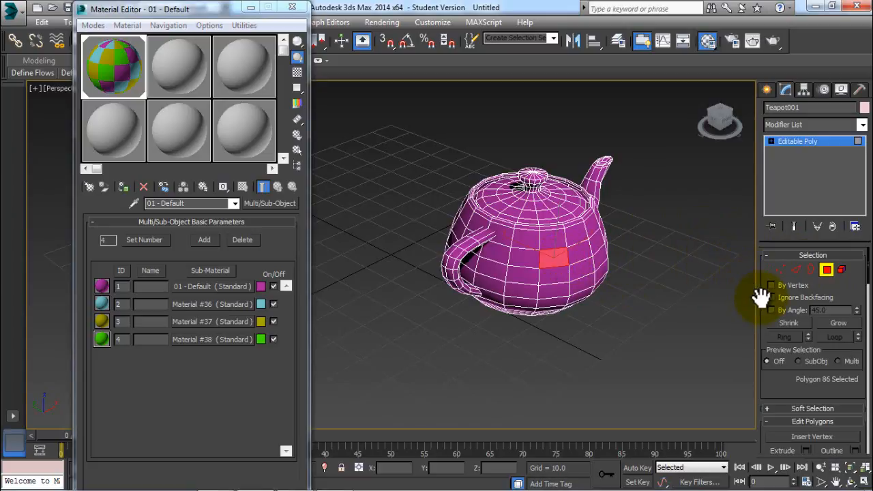
{"action": "left_click_drag", "start_coordinate": [761, 298], "coordinate": [755, 198]}
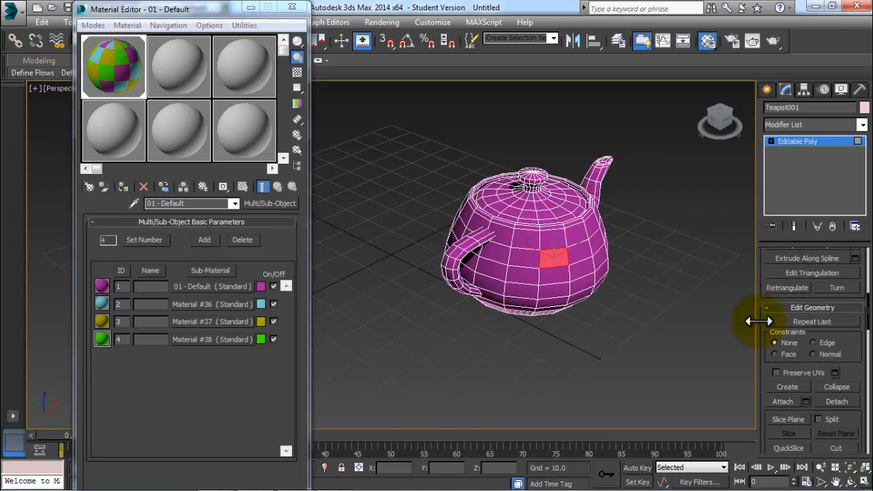
{"action": "left_click_drag", "start_coordinate": [751, 318], "coordinate": [768, 225]}
{"action": "left_click_drag", "start_coordinate": [764, 367], "coordinate": [766, 226]}
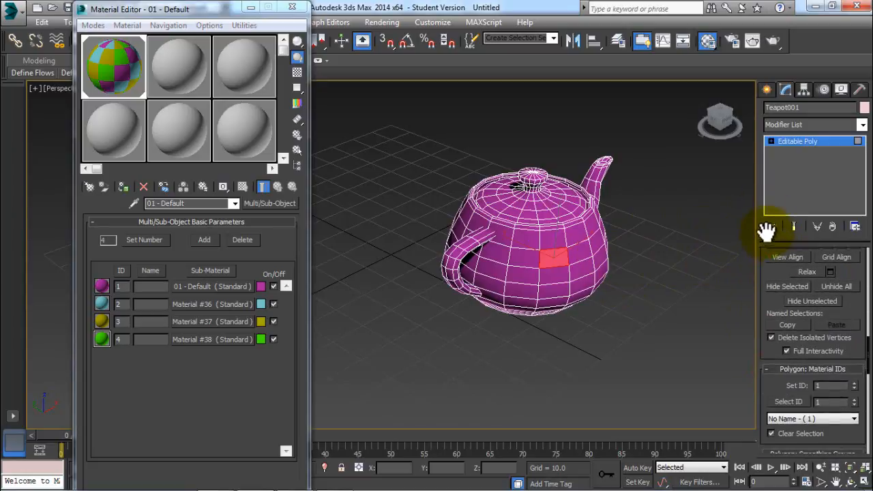
{"action": "left_click_drag", "start_coordinate": [761, 357], "coordinate": [747, 251]}
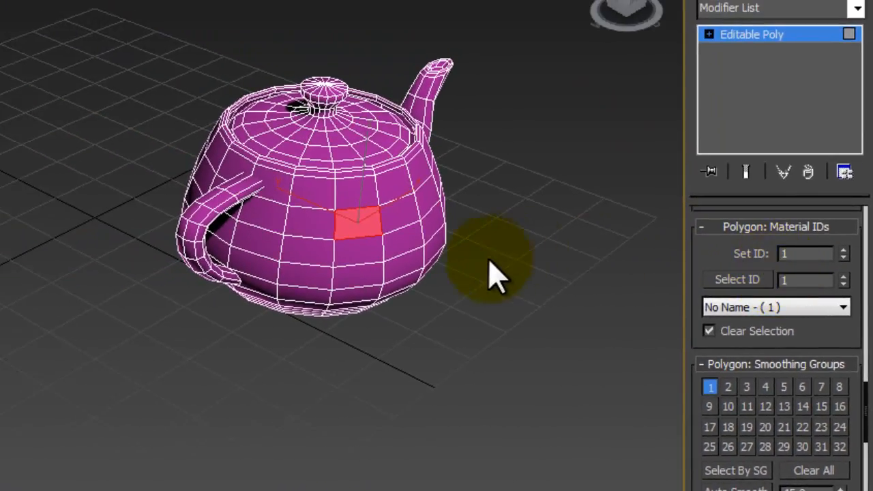
Select a block of six adjacent polygons, two rows by three columns, on the teapot's body and set their material ID to 2.
{"action": "left_click", "coordinate": [403, 210]}
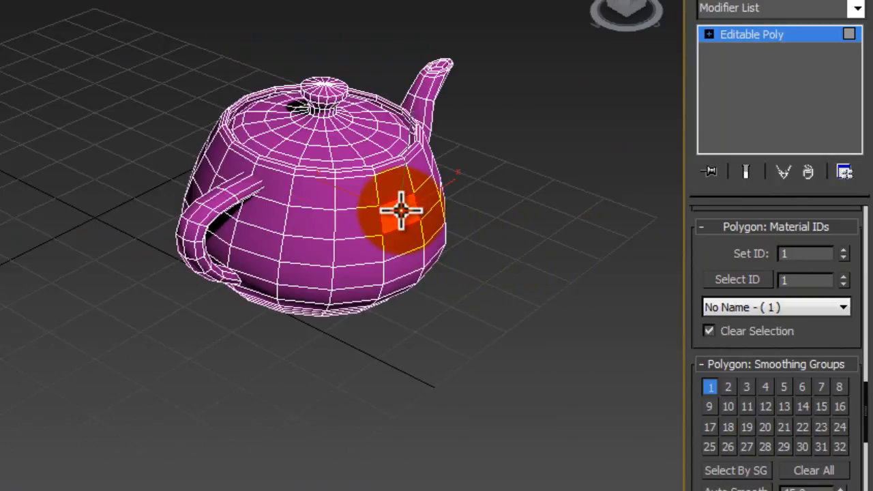
{"action": "left_click", "coordinate": [356, 229], "text": "ctrl"}
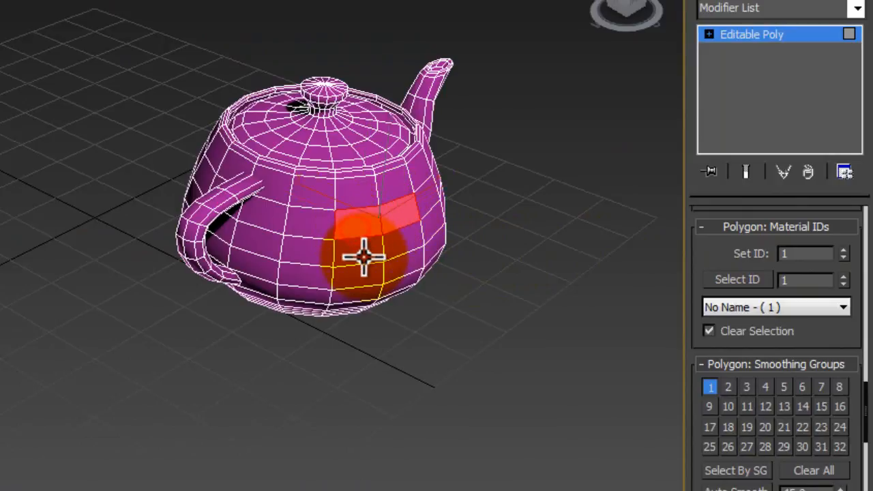
{"action": "left_click", "coordinate": [365, 257], "text": "ctrl"}
{"action": "left_click", "coordinate": [389, 246], "text": "ctrl"}
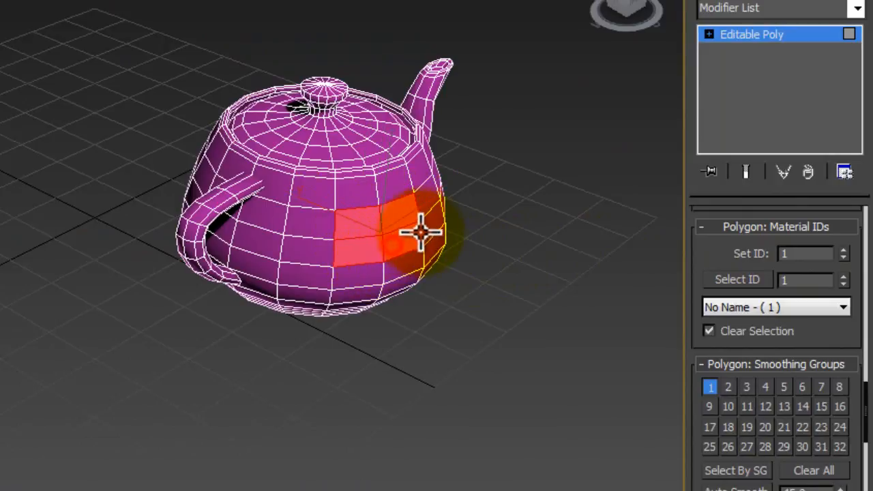
{"action": "left_click", "coordinate": [428, 197], "text": "ctrl"}
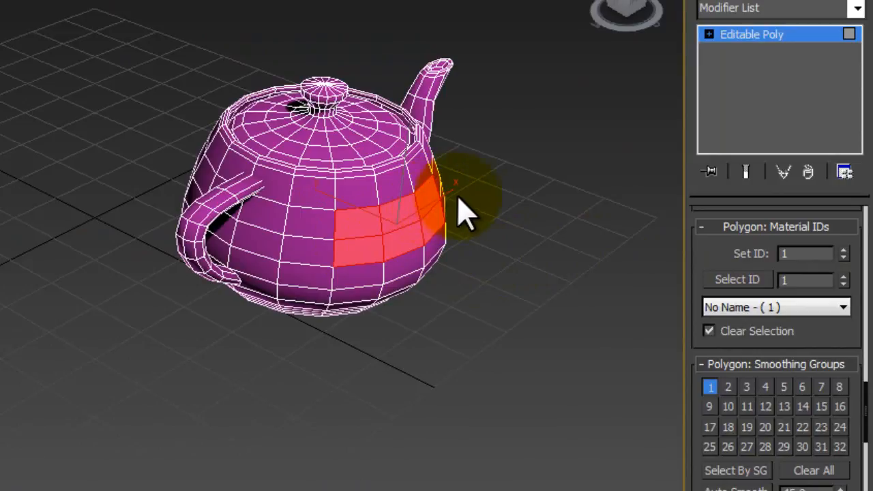
{"action": "left_click", "coordinate": [844, 250]}
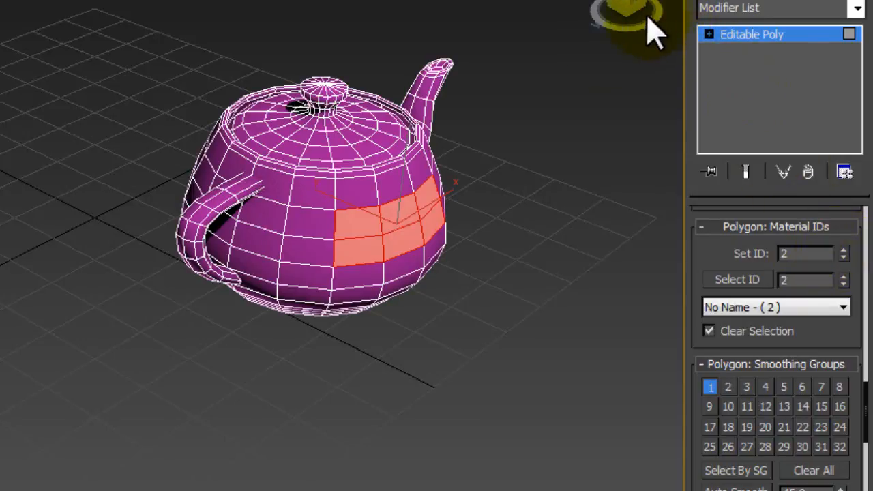
Select the band of polygons on the teapot's body that surrounds the teal patch above, beside and below it.
{"action": "left_click", "coordinate": [316, 196]}
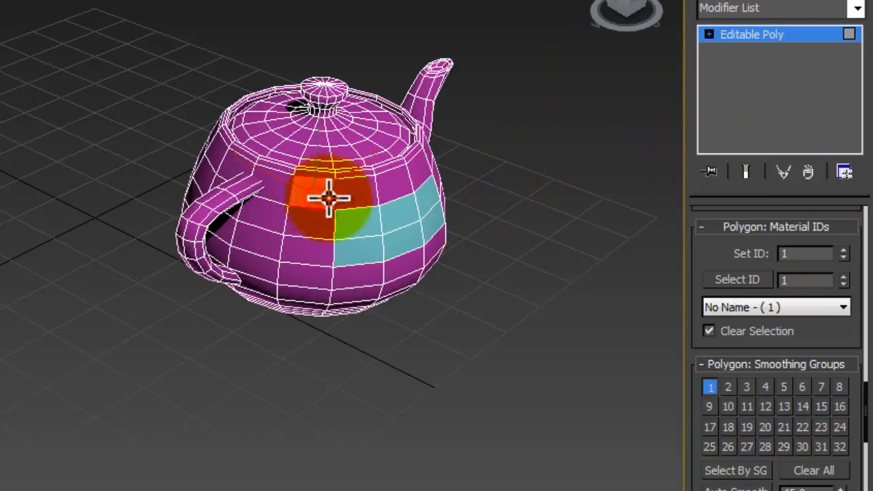
{"action": "mouse_move", "coordinate": [360, 195]}
{"action": "left_mouse_down"}
{"action": "mouse_move", "coordinate": [413, 180]}
{"action": "mouse_move", "coordinate": [427, 152]}
{"action": "mouse_move", "coordinate": [437, 171]}
{"action": "left_mouse_up"}
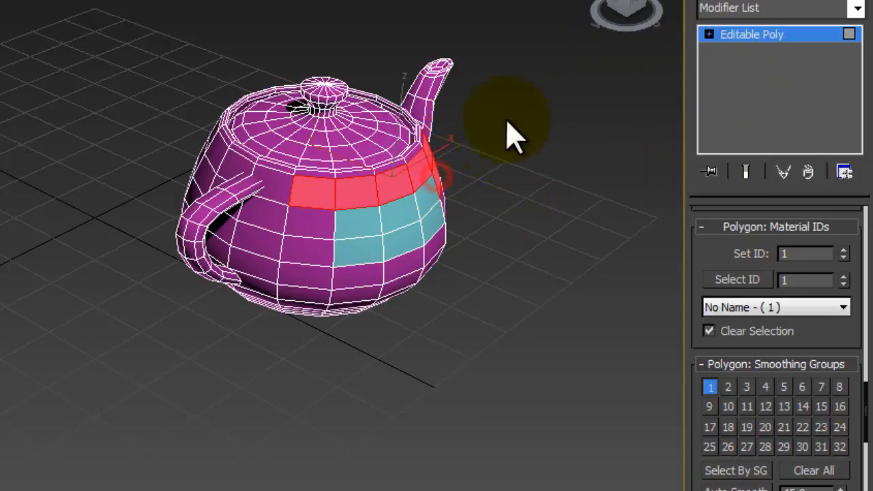
{"action": "mouse_move", "coordinate": [314, 234]}
{"action": "left_mouse_down"}
{"action": "mouse_move", "coordinate": [316, 279]}
{"action": "mouse_move", "coordinate": [350, 285]}
{"action": "mouse_move", "coordinate": [436, 247]}
{"action": "left_mouse_up"}
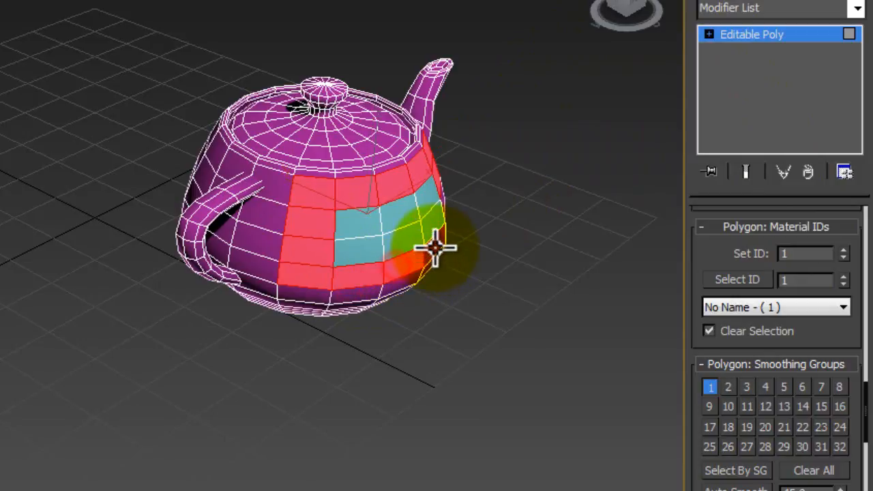